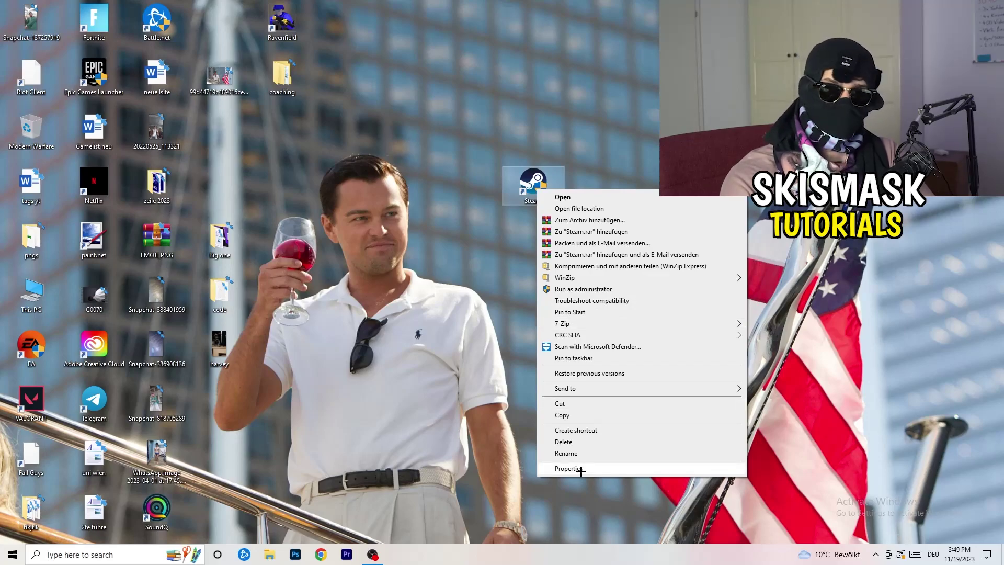
# - Enable Windows 8 compatibility mode and Run as administrator on the Steam shortcut, and save it
pyautogui.click(569, 468)
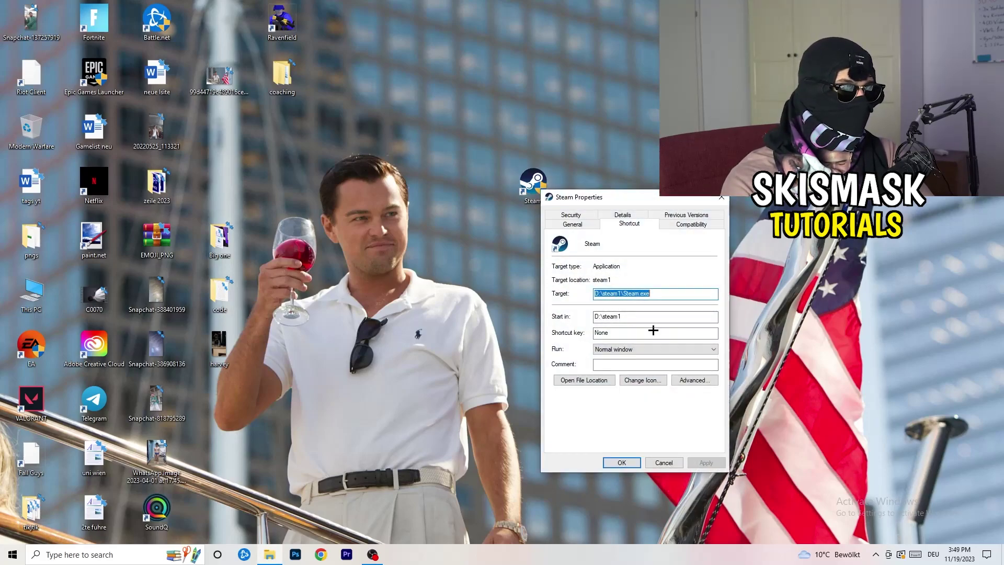
pyautogui.moveTo(628, 197); pyautogui.dragTo(443, 147)
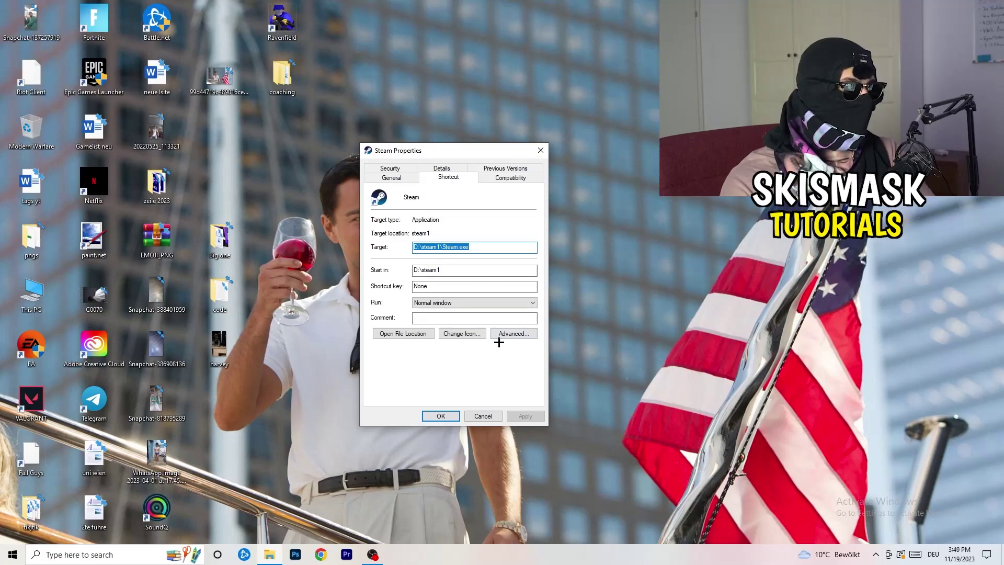
pyautogui.click(512, 177)
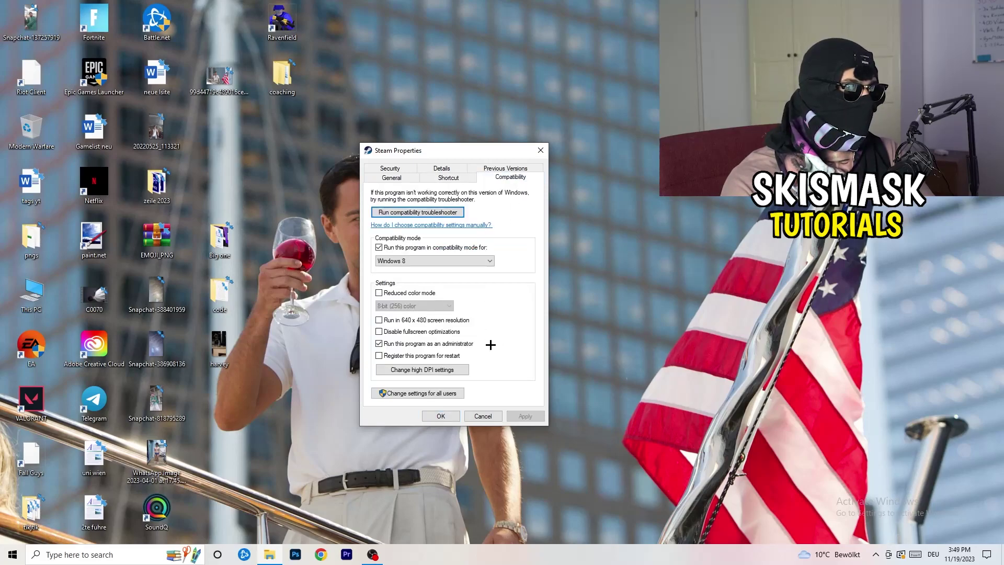
pyautogui.moveTo(466, 153); pyautogui.dragTo(584, 108)
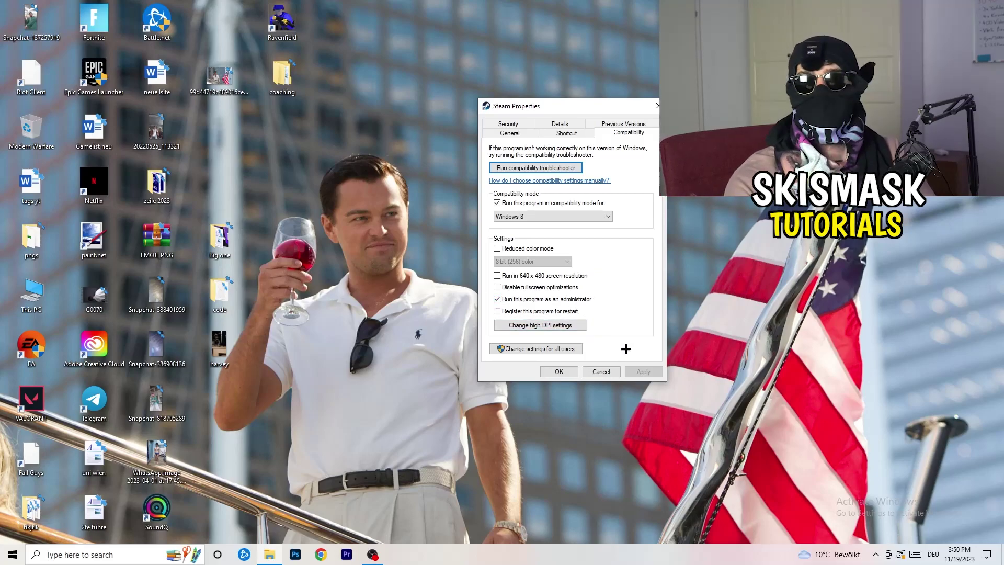
pyautogui.click(569, 375)
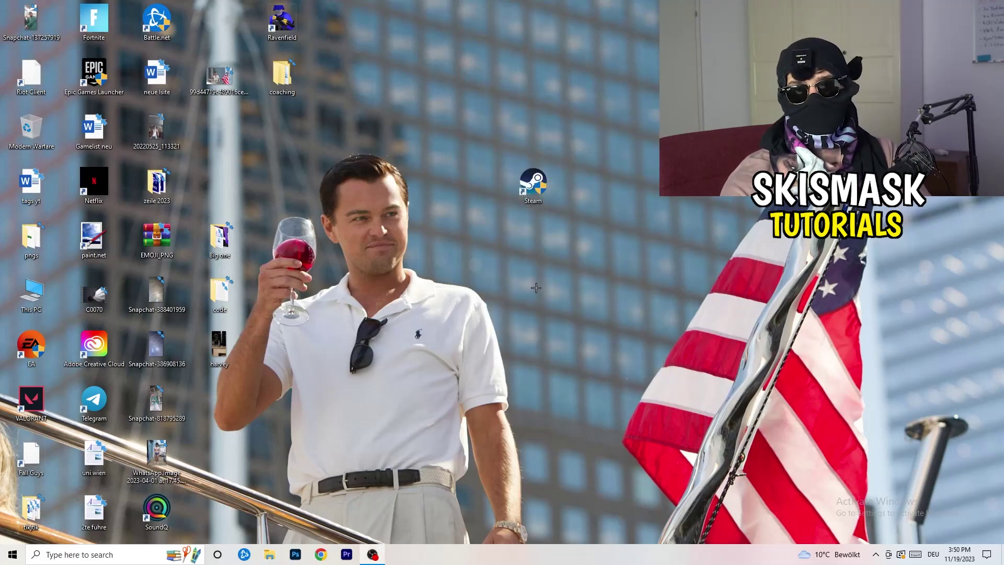
# - Drag the Steam shortcut further left, then check its Compatibility settings and close Properties unchanged
pyautogui.moveTo(537, 187); pyautogui.dragTo(474, 188)
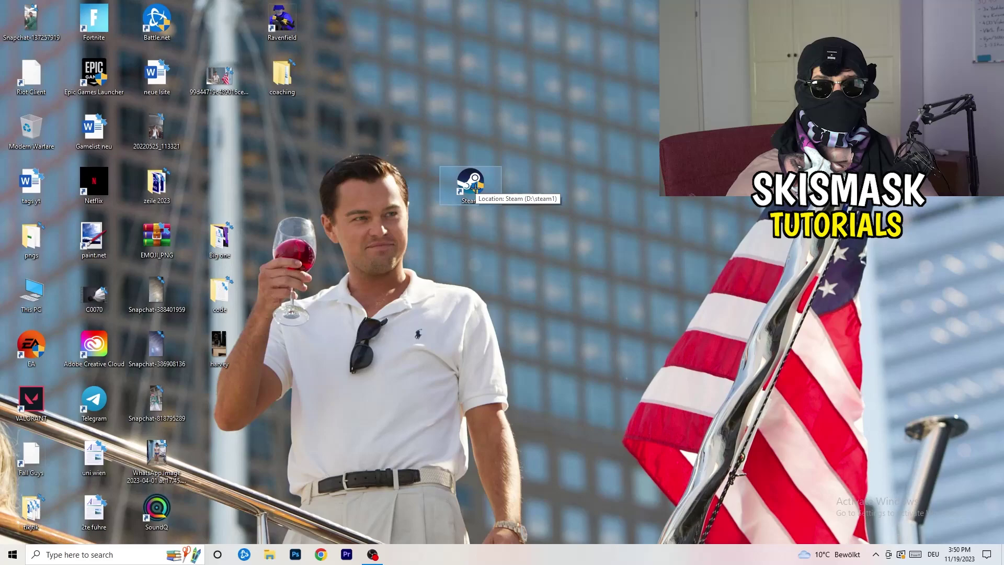
pyautogui.moveTo(474, 189); pyautogui.dragTo(350, 189)
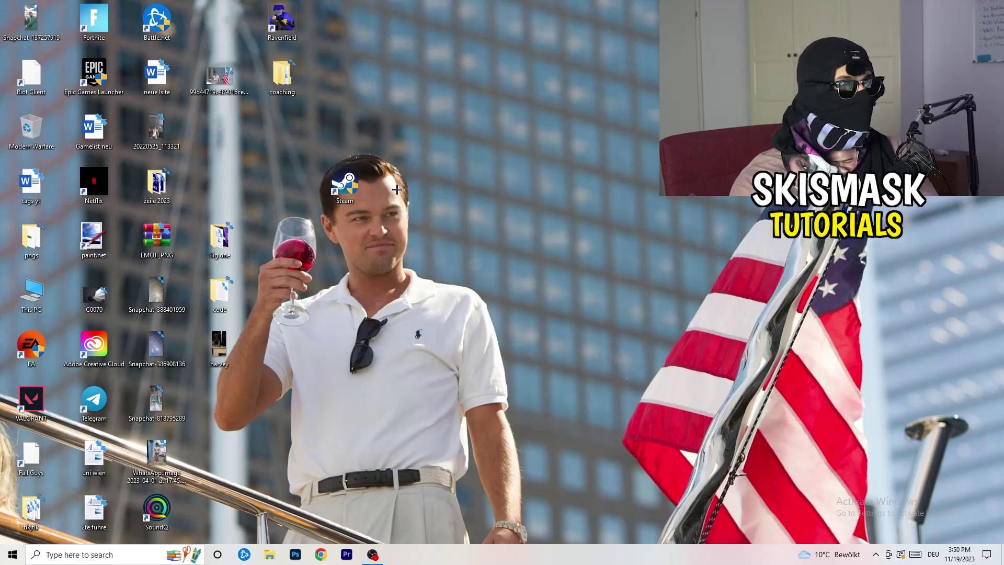
pyautogui.rightClick(346, 196)
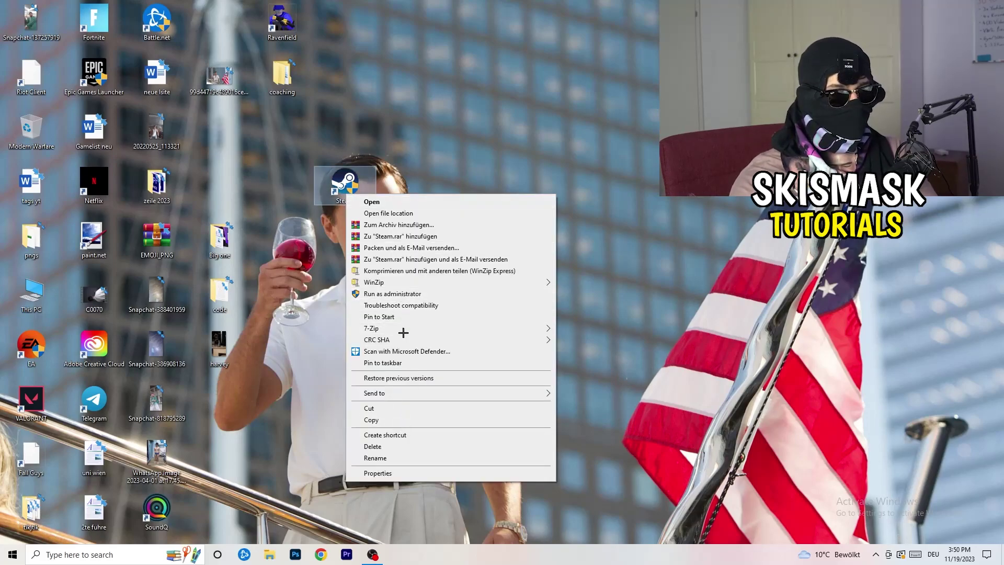
pyautogui.click(384, 473)
pyautogui.click(496, 228)
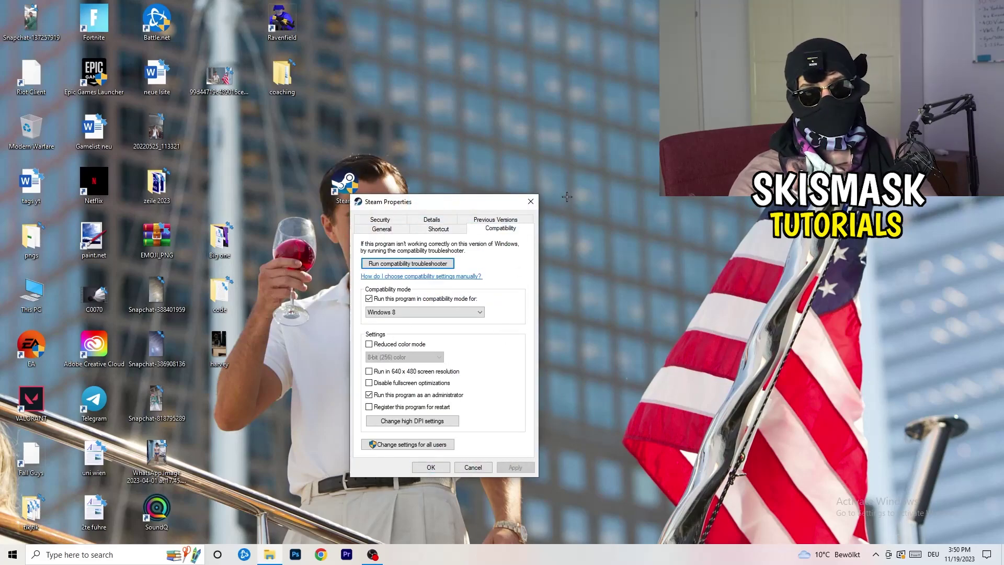
pyautogui.click(530, 203)
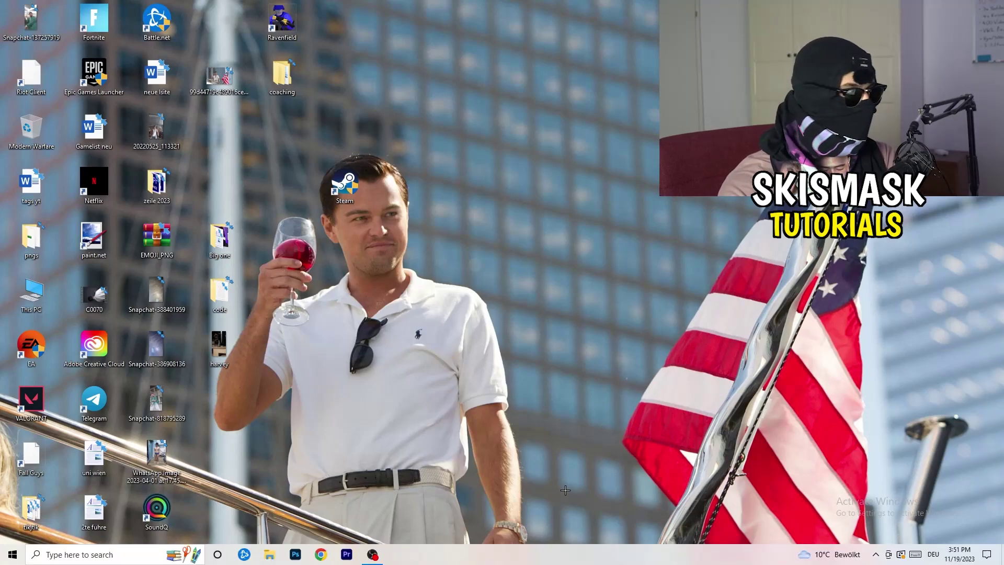
# - Launch Task Manager from the taskbar, maximize it, and browse the Details process list
pyautogui.rightClick(511, 556)
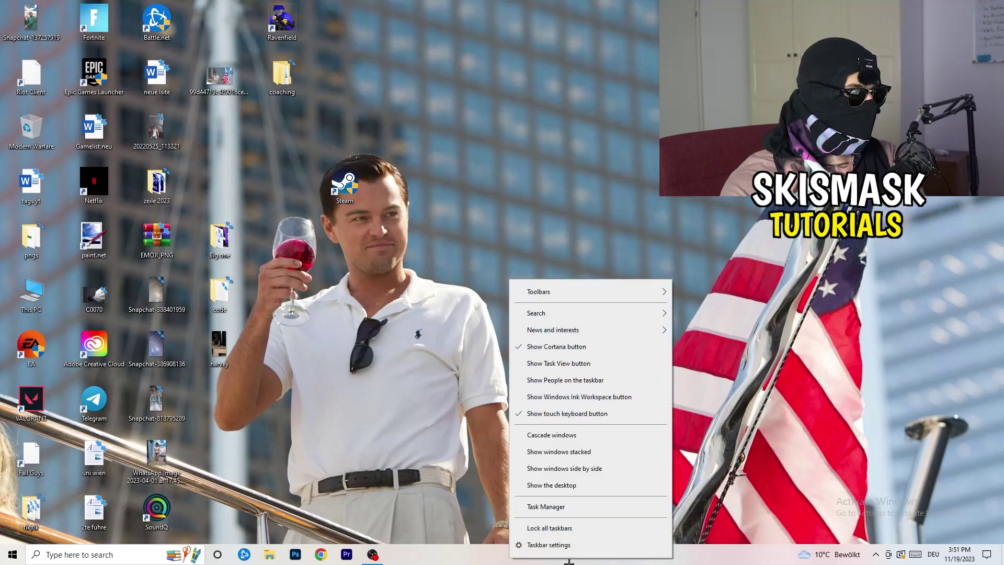
pyautogui.click(560, 507)
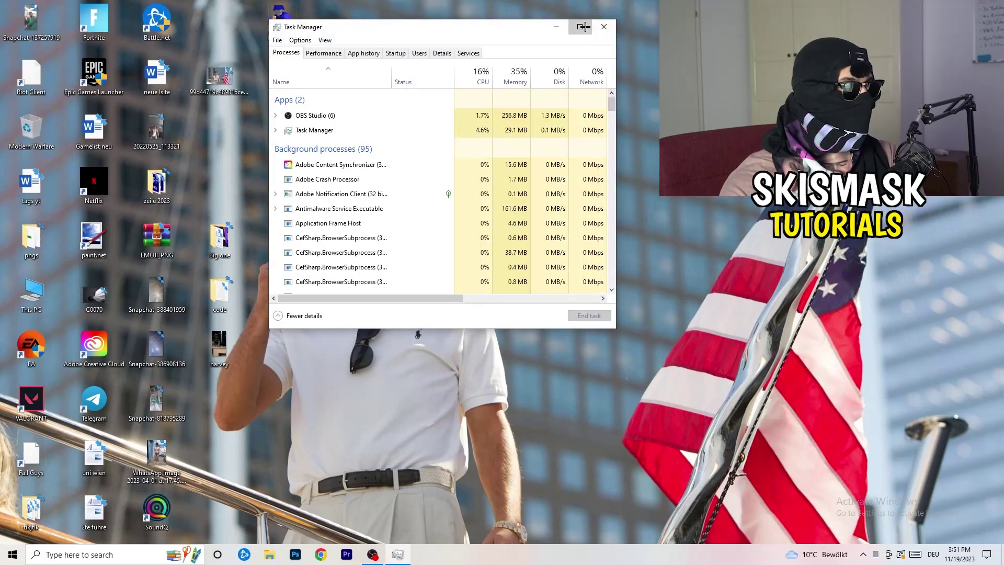
pyautogui.click(579, 27)
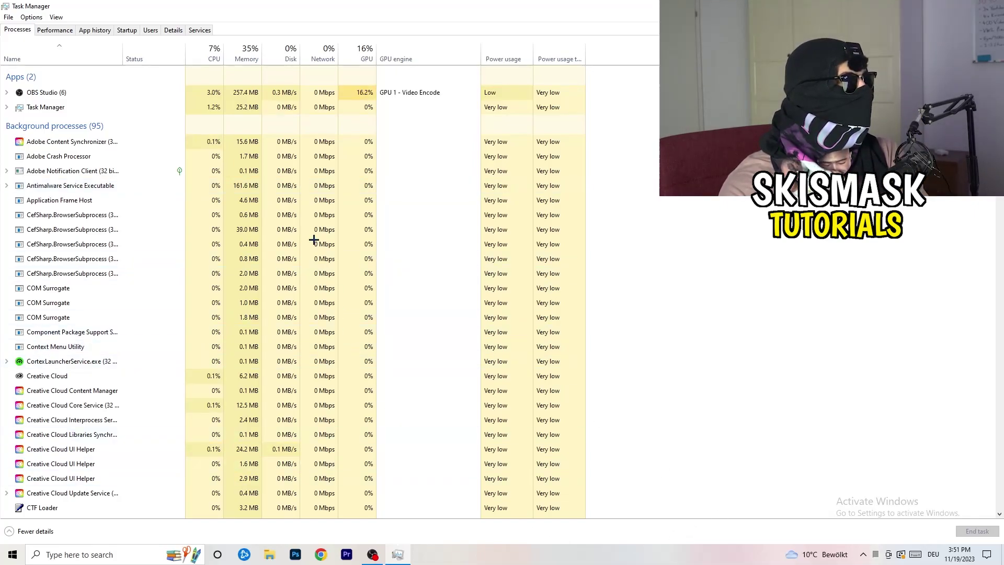
pyautogui.click(168, 31)
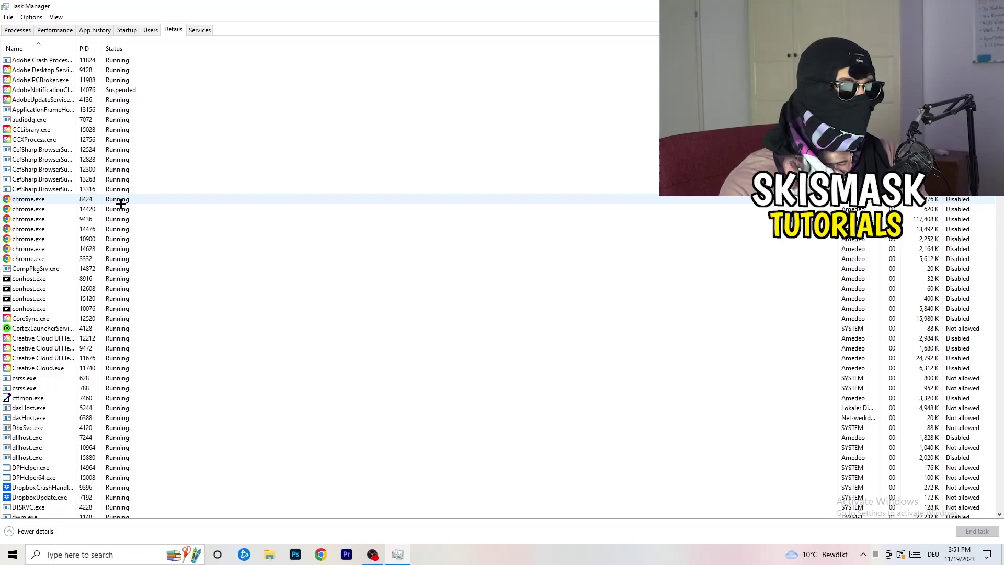
pyautogui.scroll(-3, 219, 261)
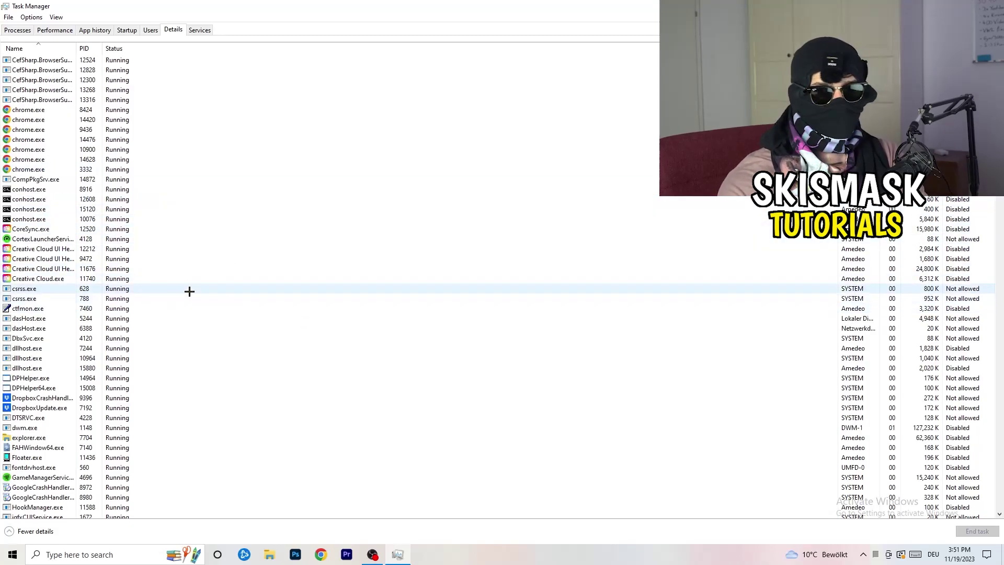
# - Check Creative Cloud UI Helper's priority without changing it, then view the Startup apps list
pyautogui.rightClick(41, 267)
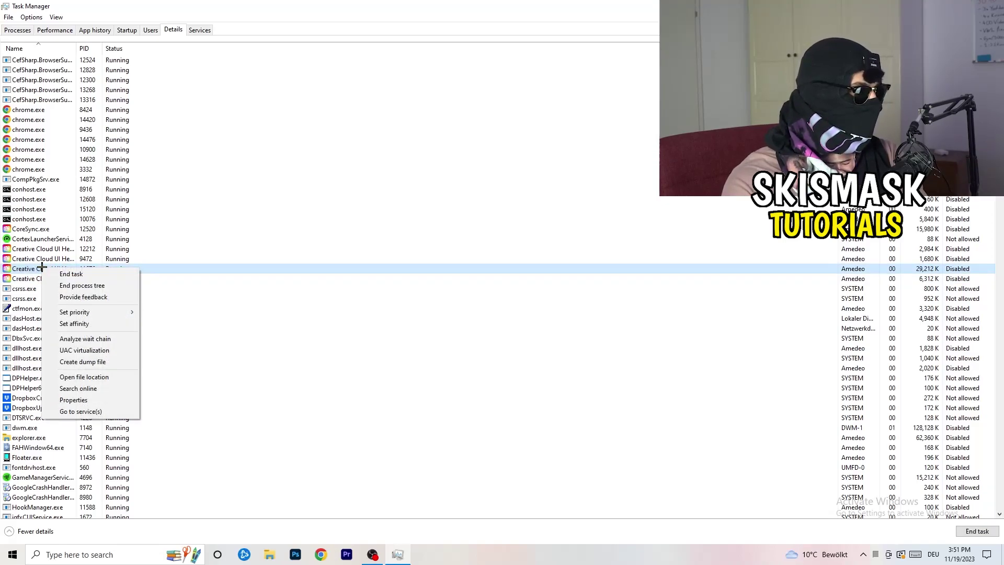
pyautogui.moveTo(92, 316)
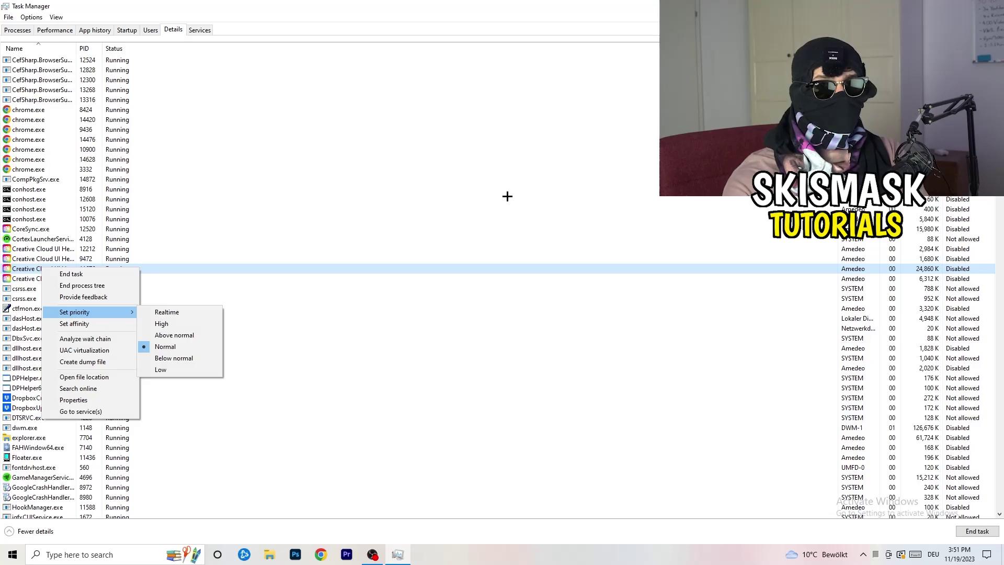
pyautogui.click(130, 30)
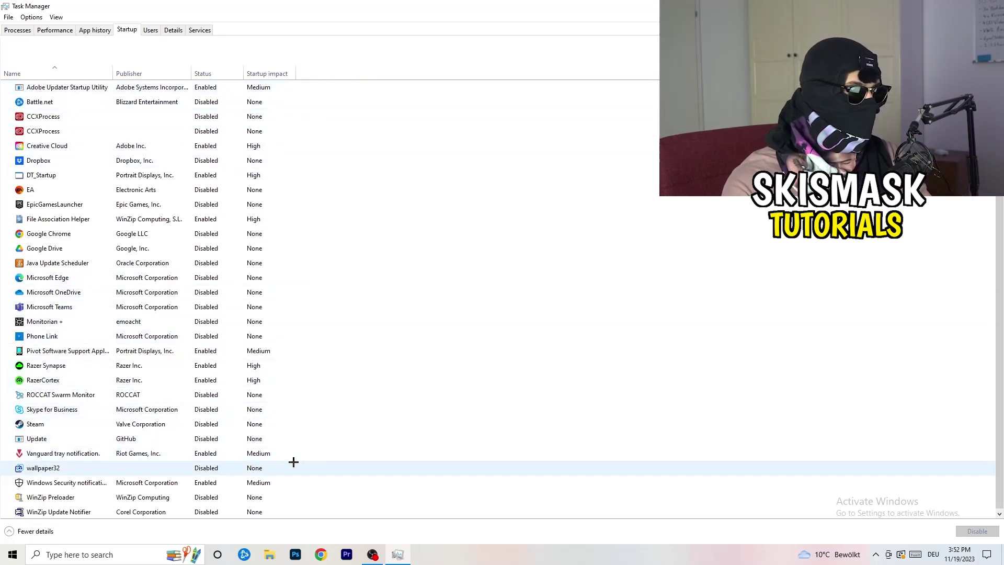
# - Review the startup apps, leave File Association Helper enabled, and return to the Processes list
pyautogui.scroll(-1, 301, 466)
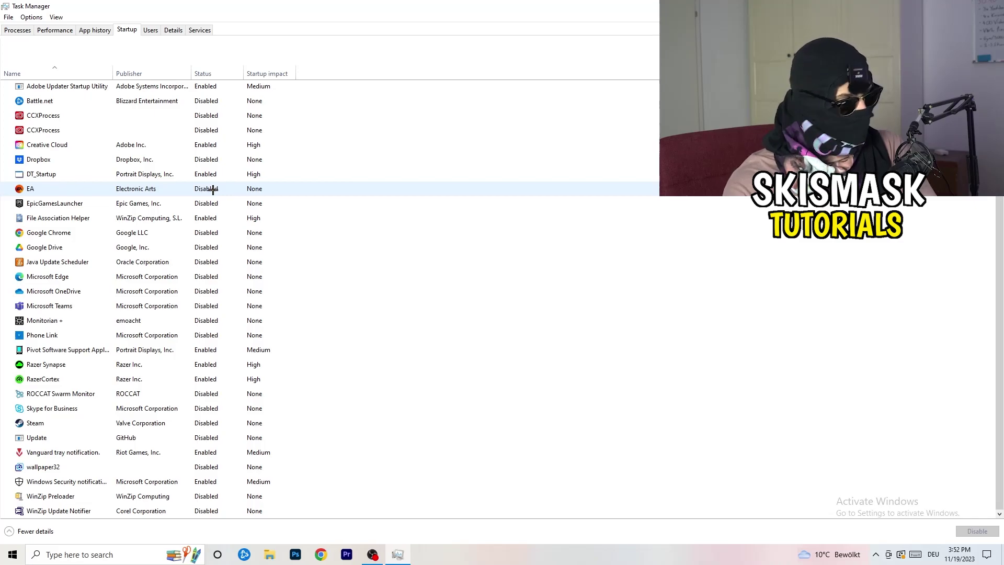
pyautogui.rightClick(213, 219)
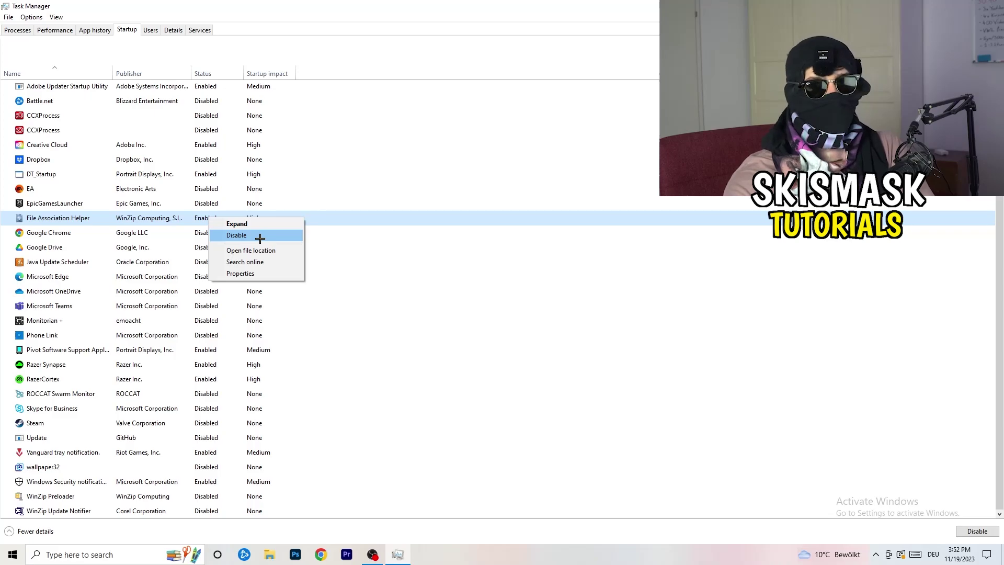
pyautogui.click(409, 77)
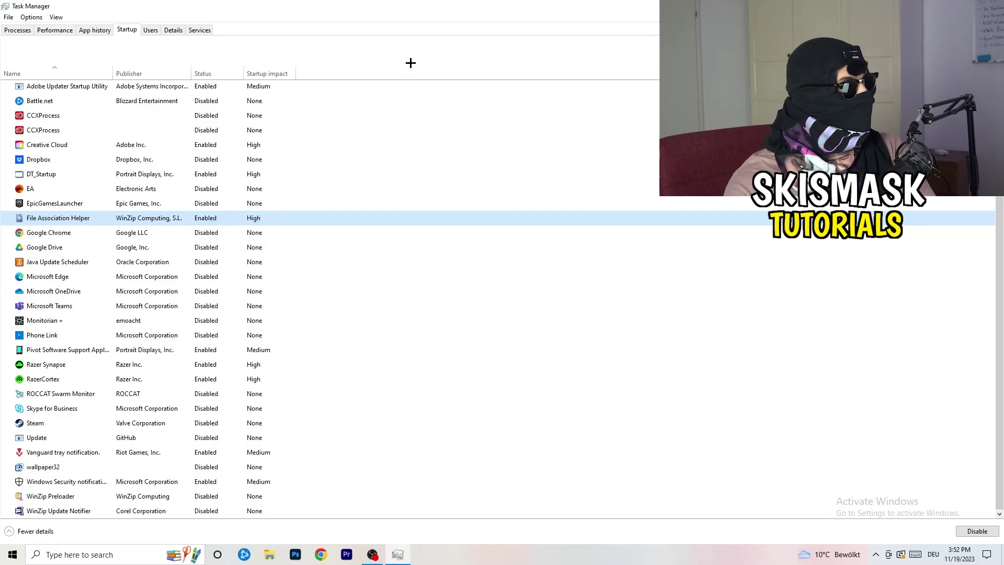
pyautogui.click(30, 30)
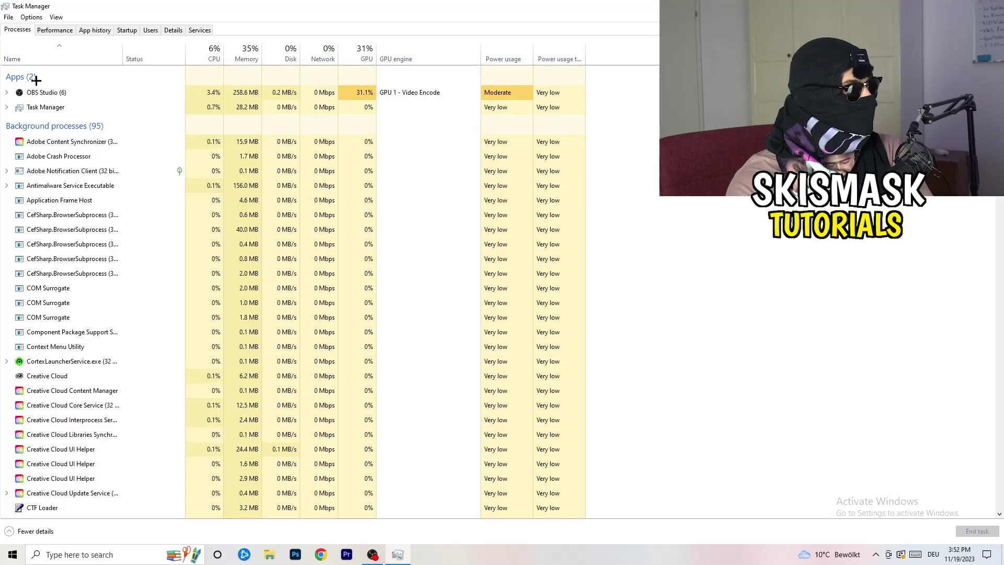
# - Sort the processes by CPU, then by GPU in reverse order, and scroll through them
pyautogui.click(212, 50)
pyautogui.click(354, 47)
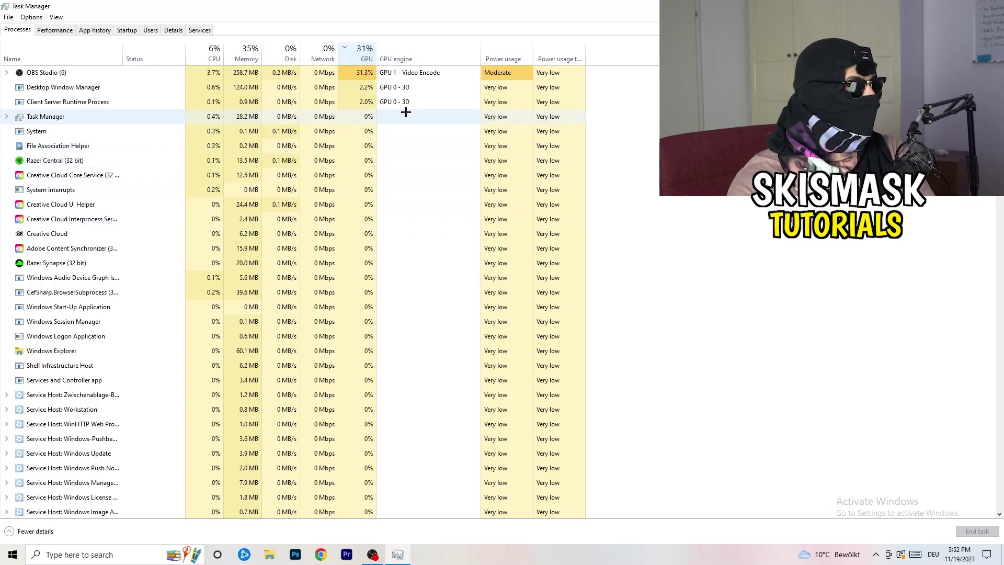
pyautogui.click(362, 52)
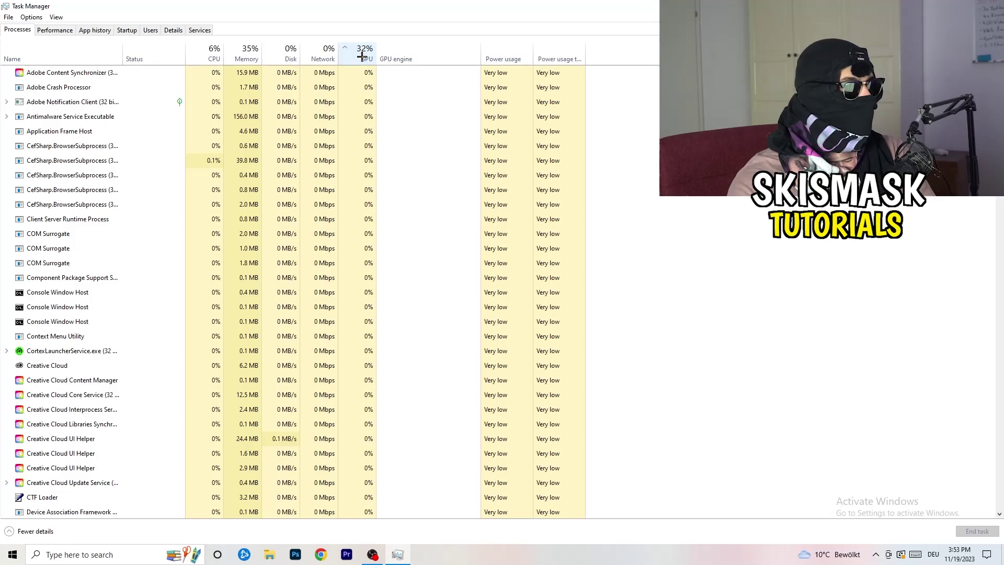
pyautogui.scroll(-4, 367, 168)
pyautogui.scroll(-5, 367, 169)
pyautogui.scroll(10, 370, 166)
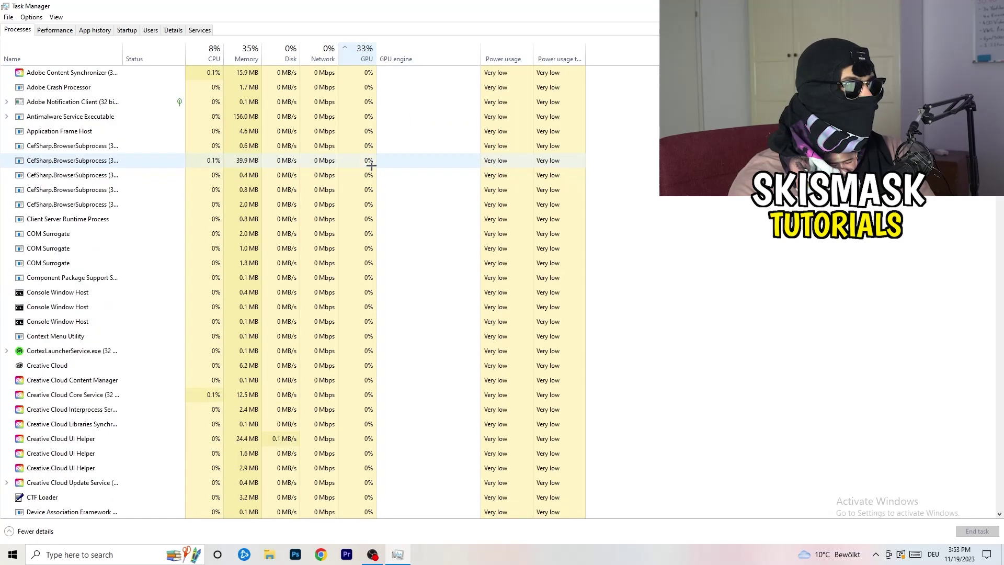
pyautogui.scroll(-10, 370, 157)
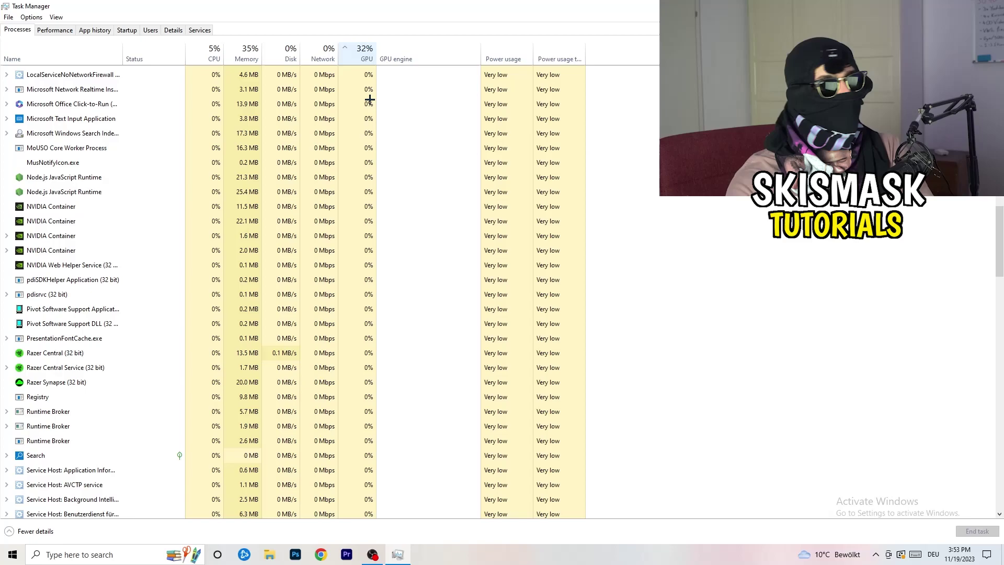
# - Sort the process list by CPU usage again and close Task Manager
pyautogui.rightClick(341, 130)
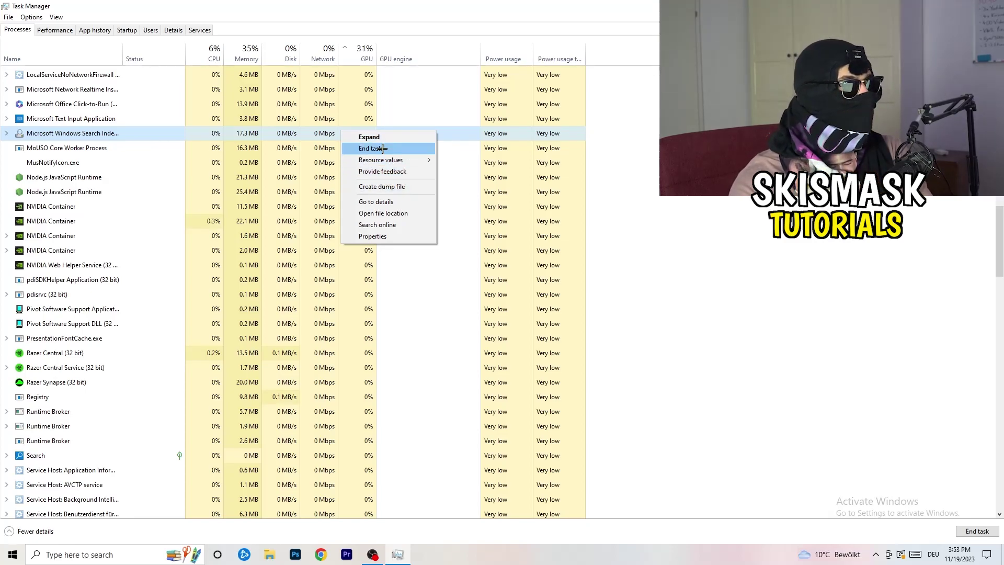
pyautogui.click(209, 53)
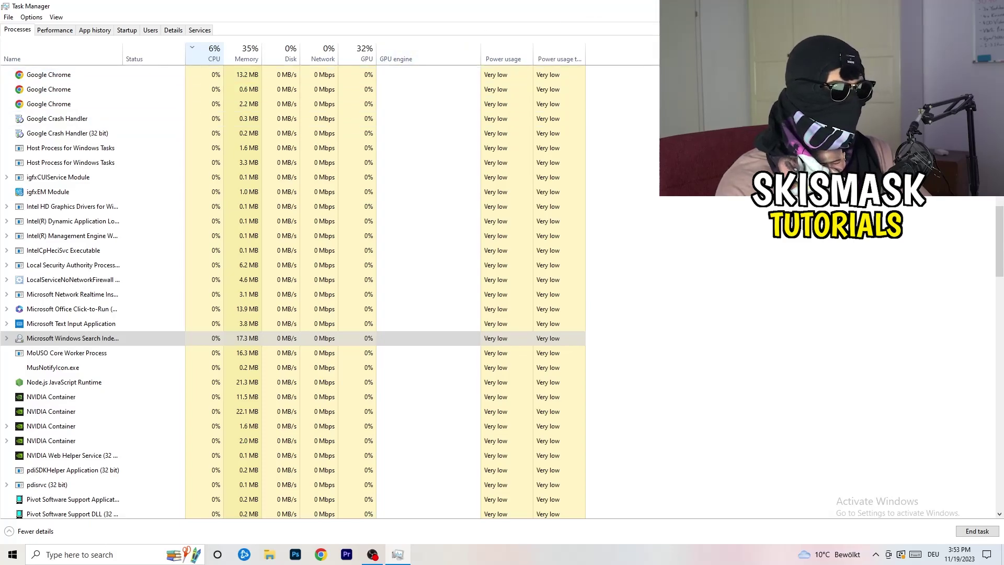
pyautogui.hotkey('alt', 'F4')
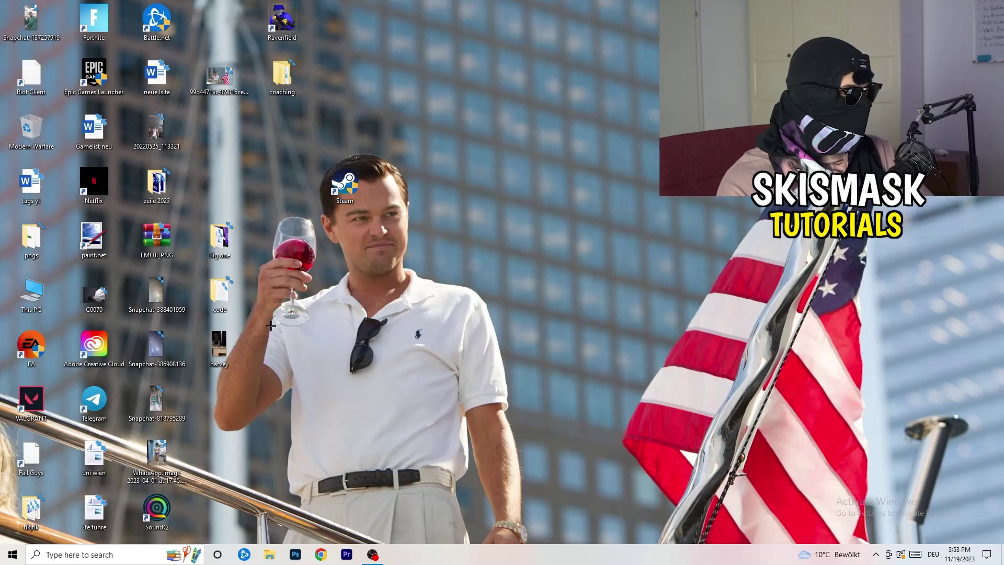
# - Open Windows Settings via the Start menu's gear icon
pyautogui.click(12, 554)
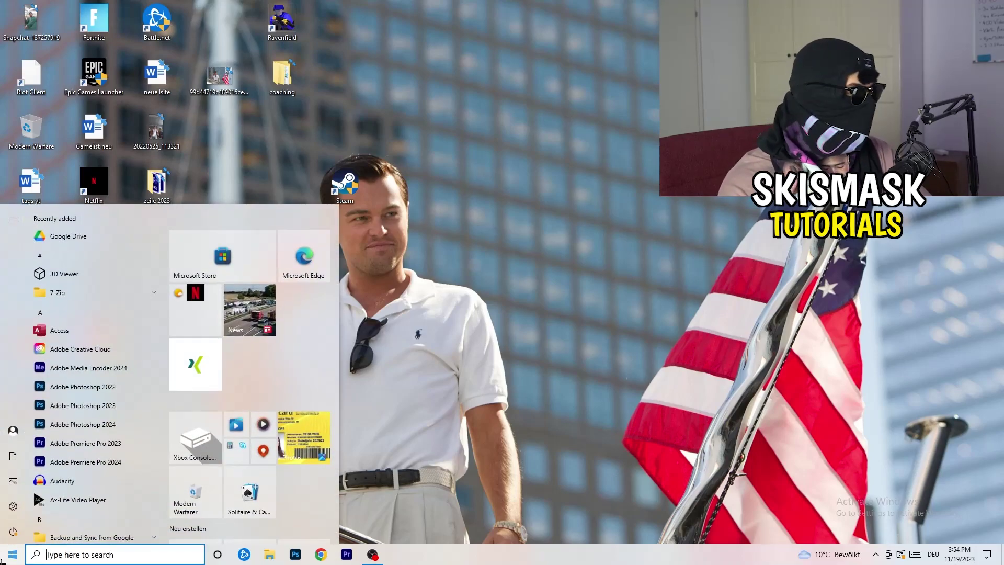
pyautogui.click(13, 505)
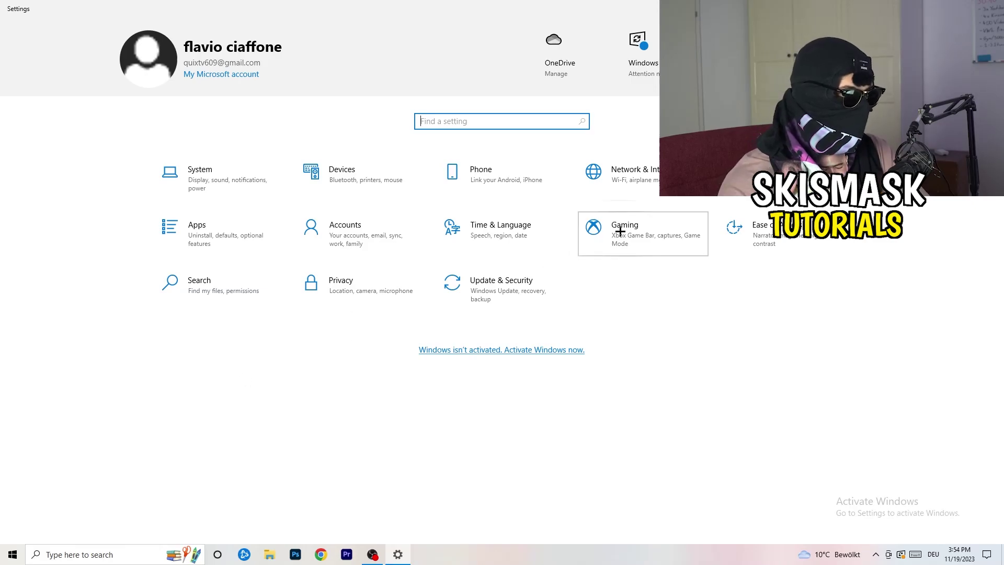
pyautogui.click(591, 241)
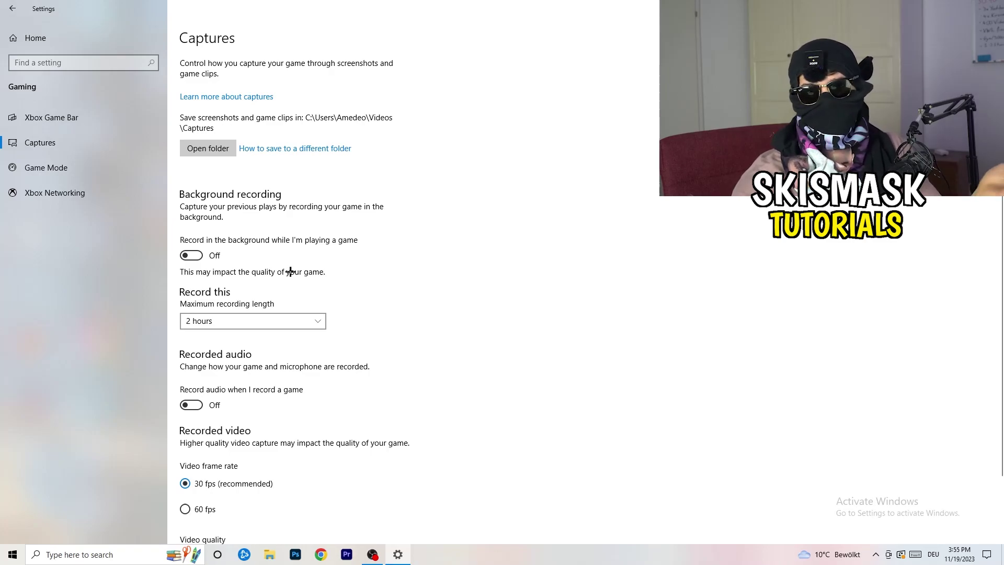
pyautogui.scroll(-3, 289, 272)
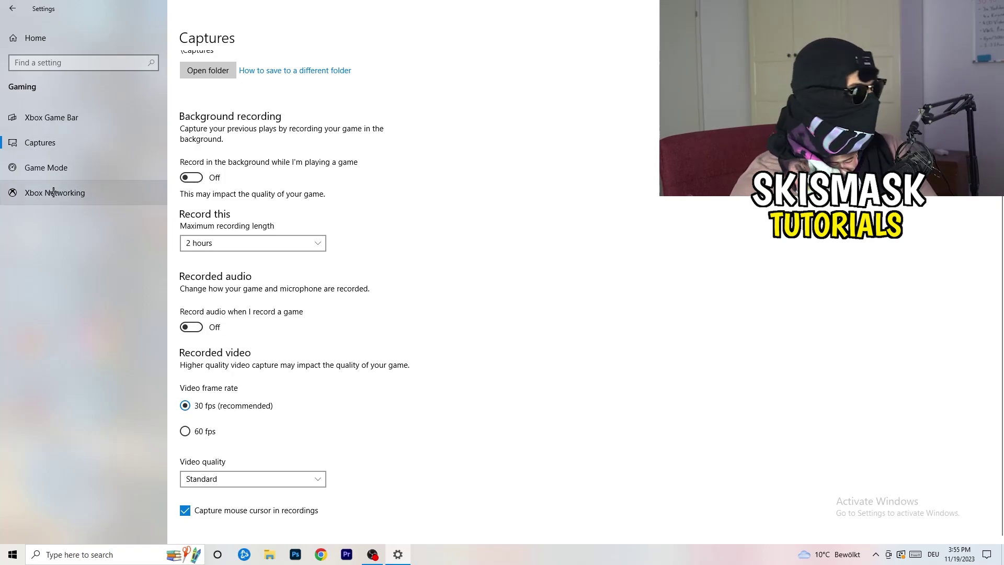
pyautogui.click(48, 168)
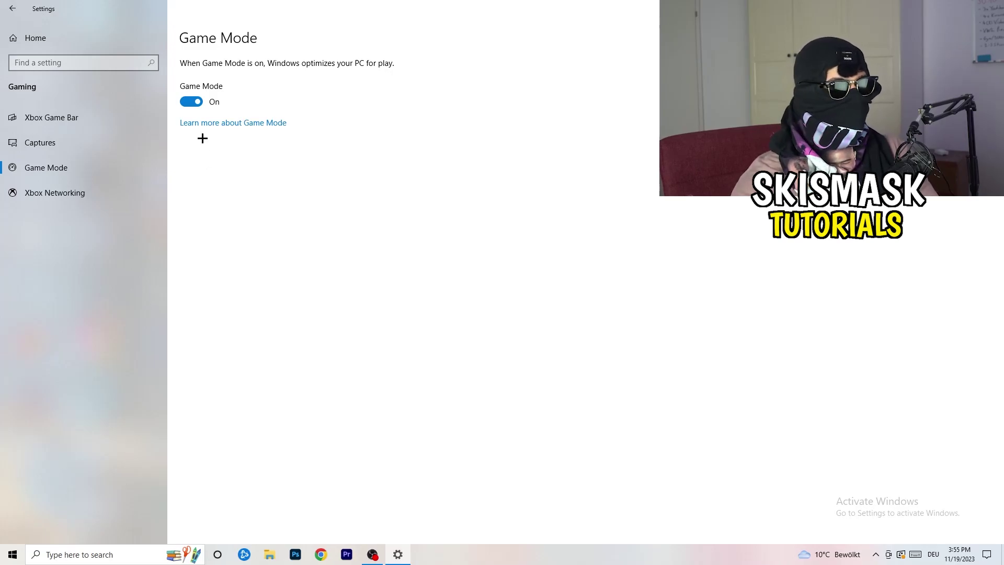
pyautogui.click(13, 8)
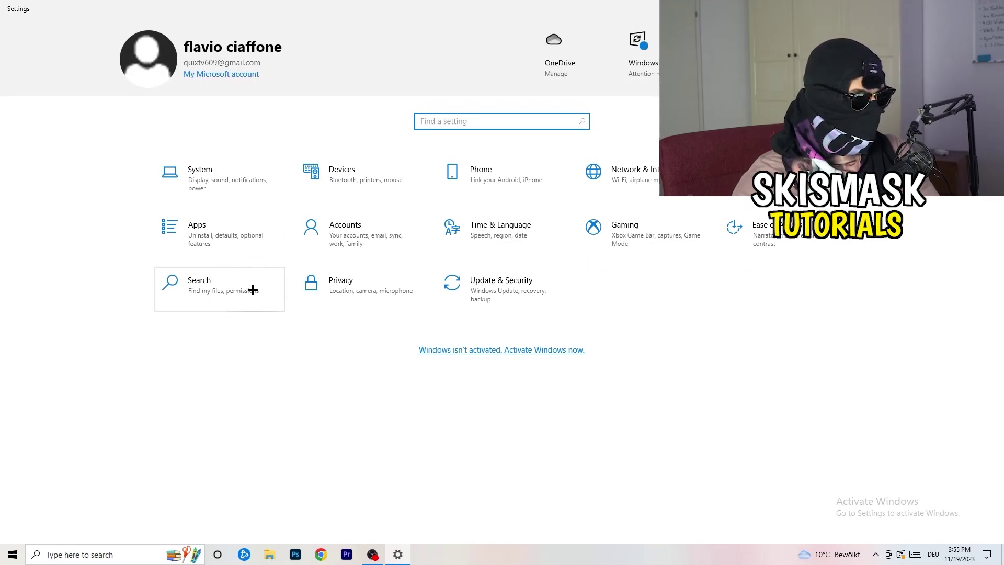
pyautogui.click(529, 287)
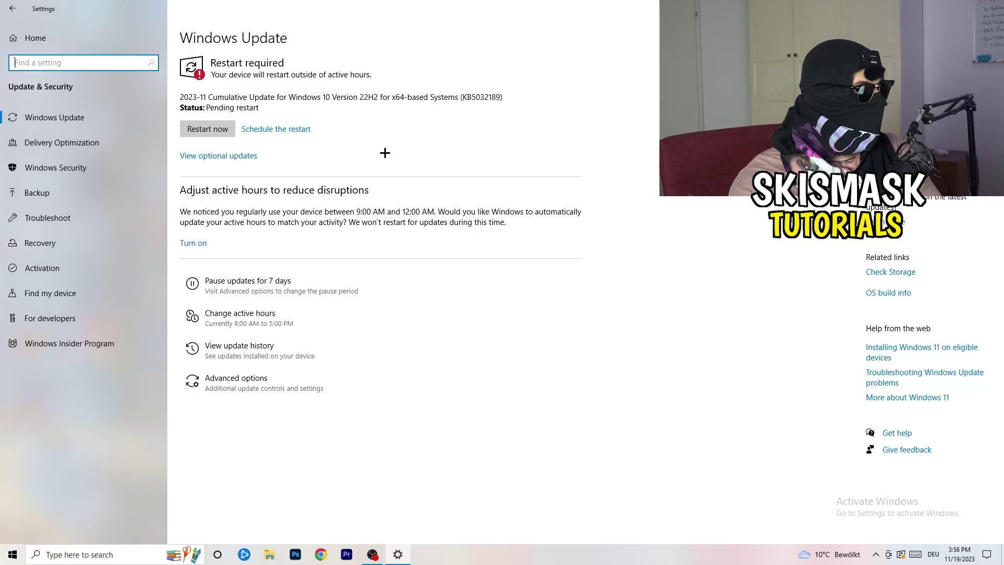
pyautogui.press('super+Down')
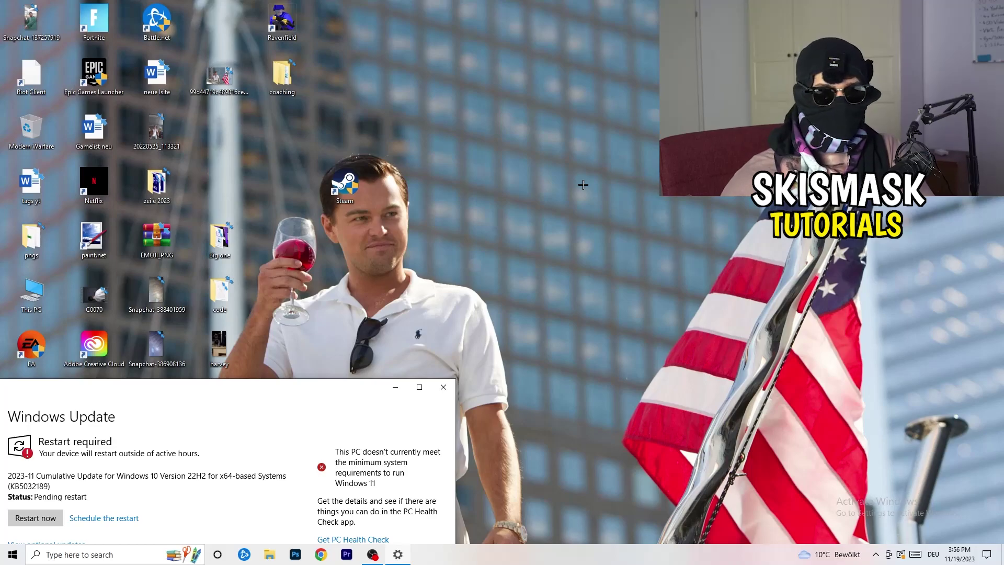
pyautogui.click(419, 387)
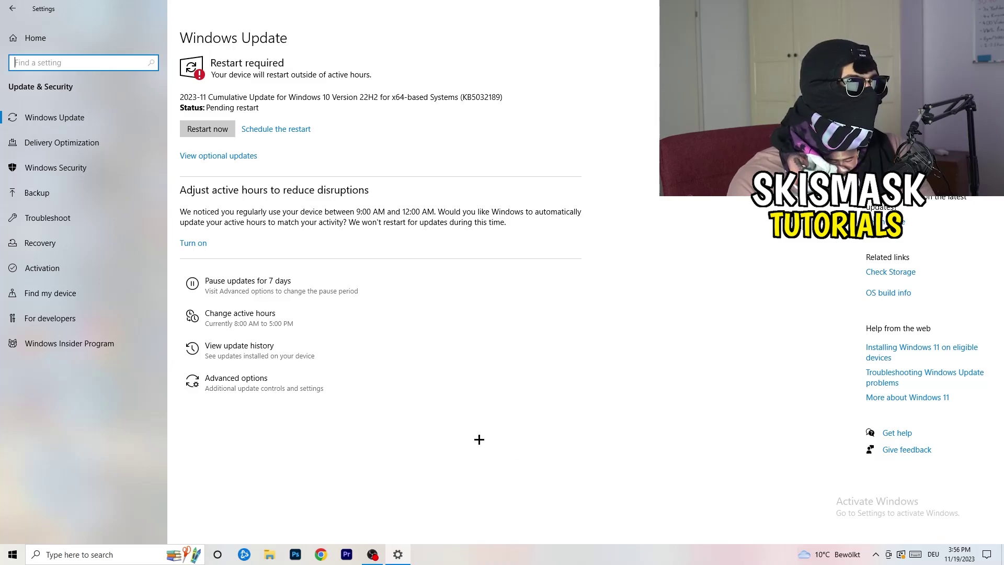
pyautogui.click(22, 33)
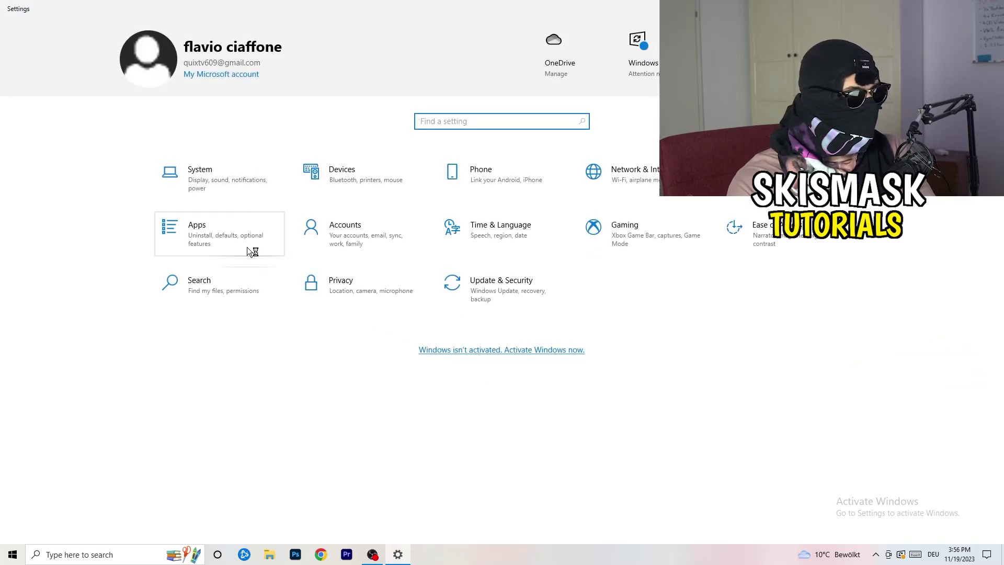
# - Go to System settings, look over the Display scaling options, then open Power & sleep
pyautogui.click(222, 200)
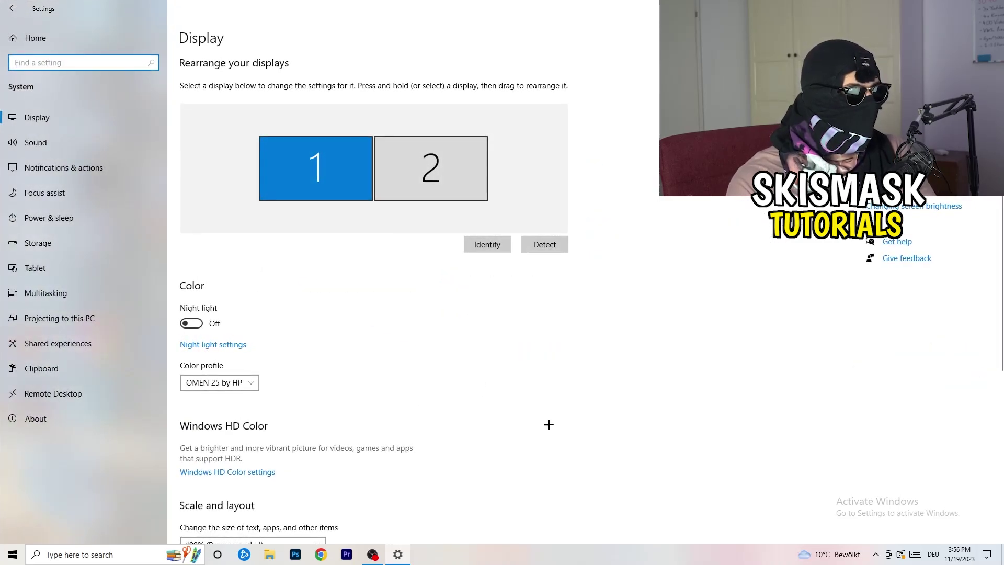
pyautogui.click(314, 173)
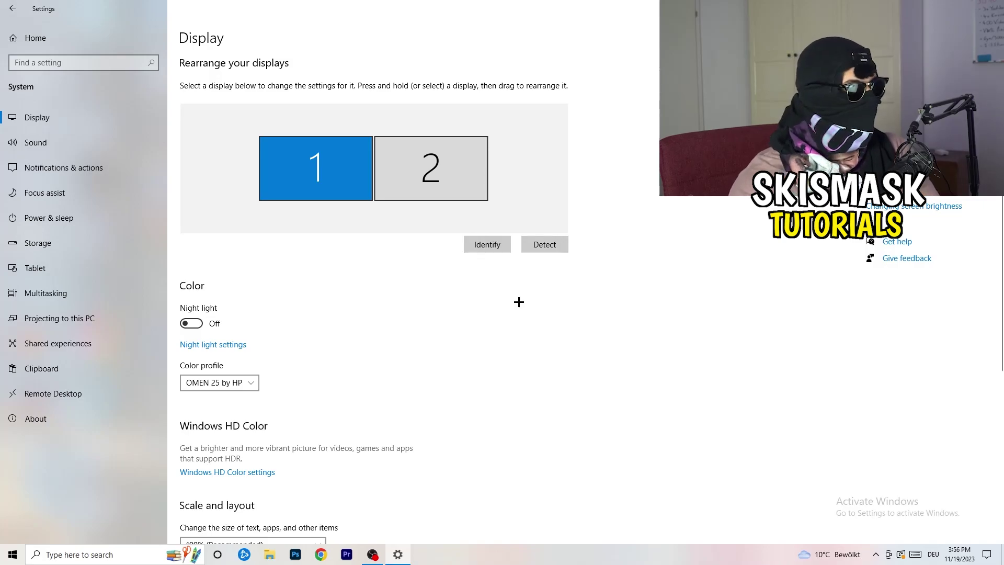
pyautogui.scroll(-5, 392, 262)
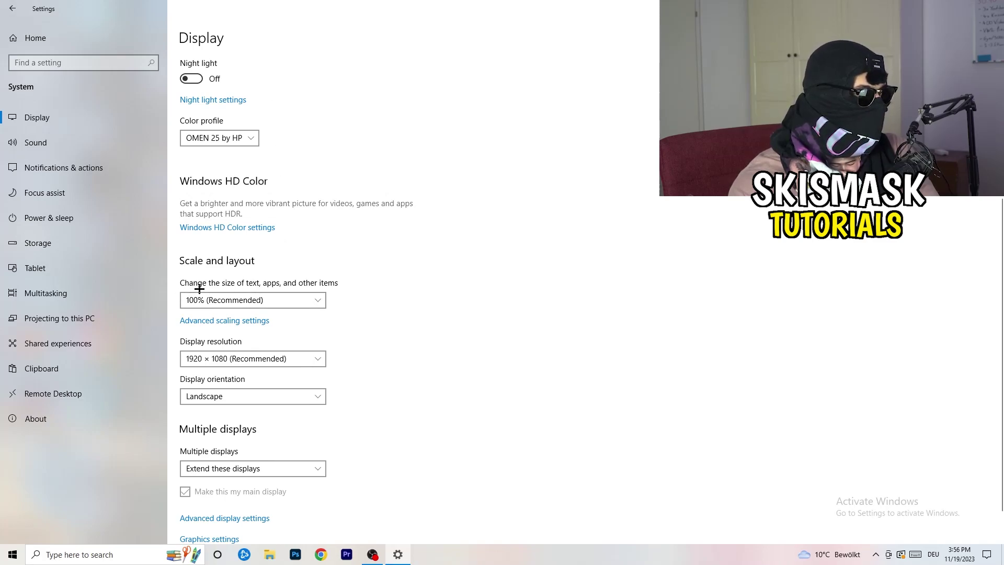
pyautogui.click(302, 301)
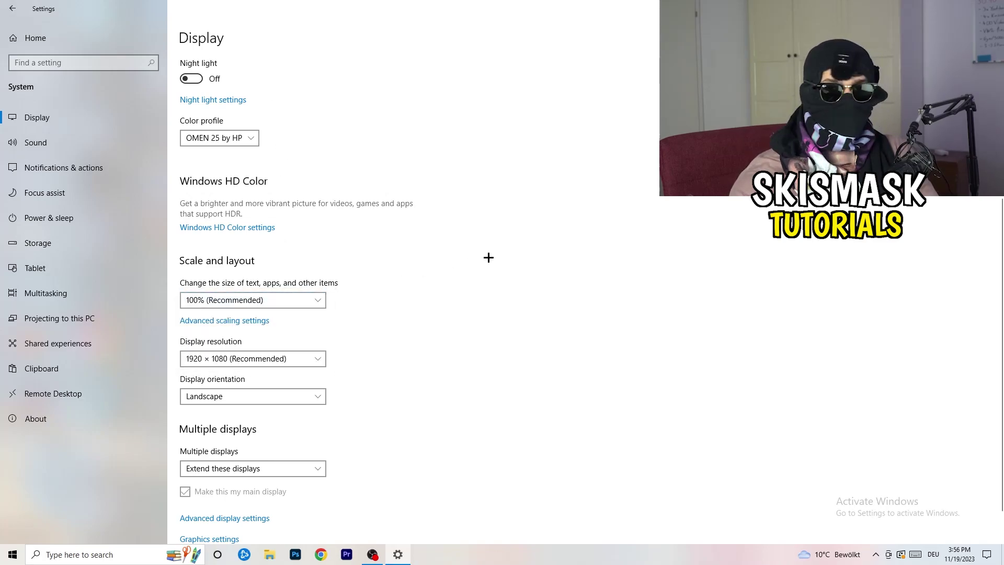
pyautogui.scroll(-2, 251, 301)
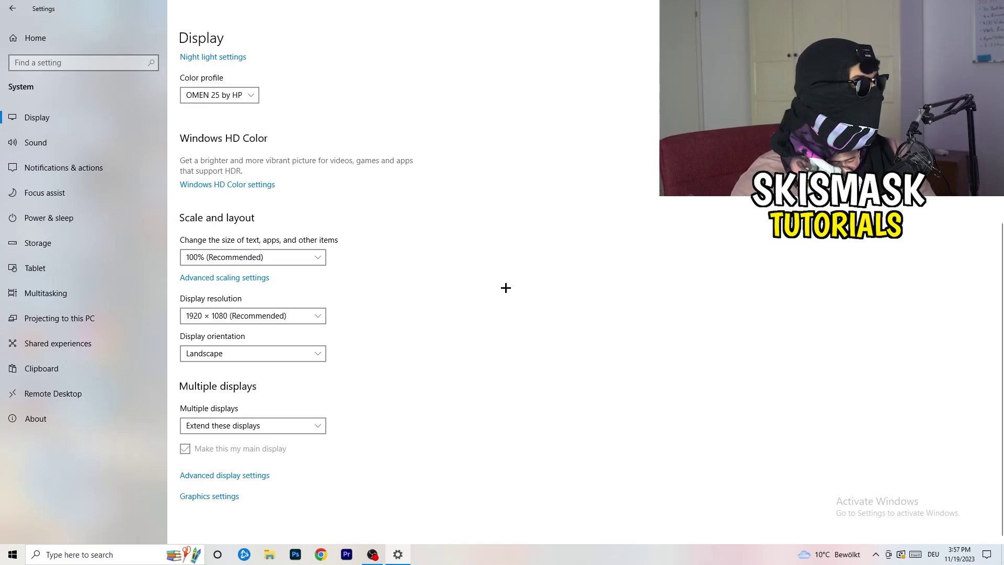
pyautogui.click(66, 219)
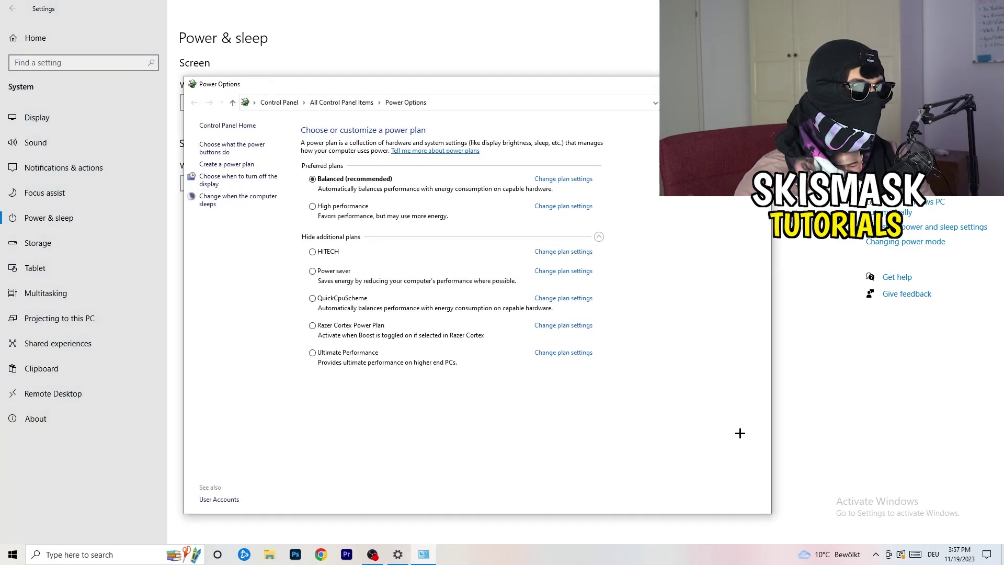
# - Collapse and re-expand the additional power plans, then close Power Options with Alt+F4
pyautogui.click(599, 237)
pyautogui.click(600, 237)
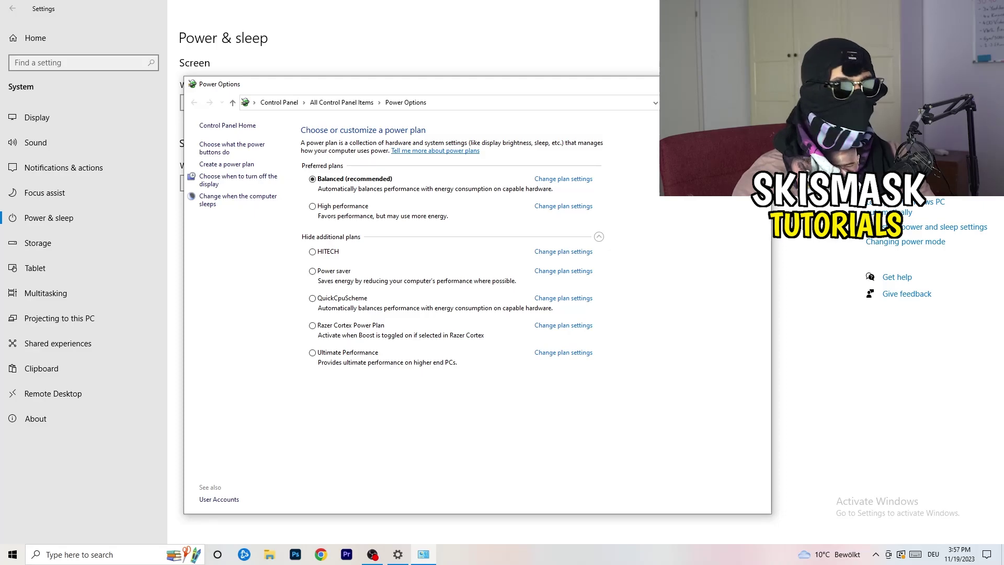
pyautogui.hotkey('alt', 'F4')
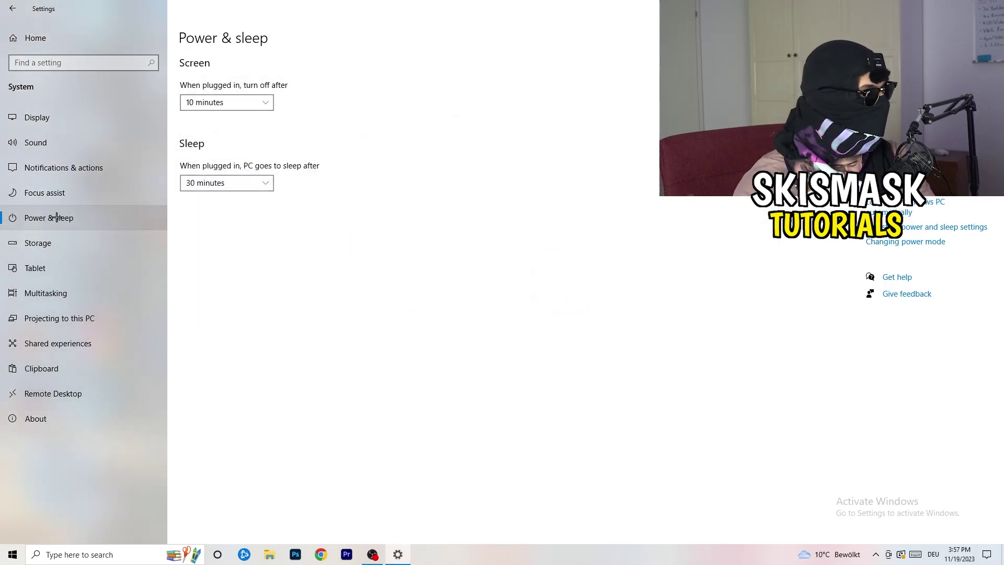
# - View the Storage Sense configuration page under Storage, then close Settings with Alt+F4
pyautogui.click(61, 245)
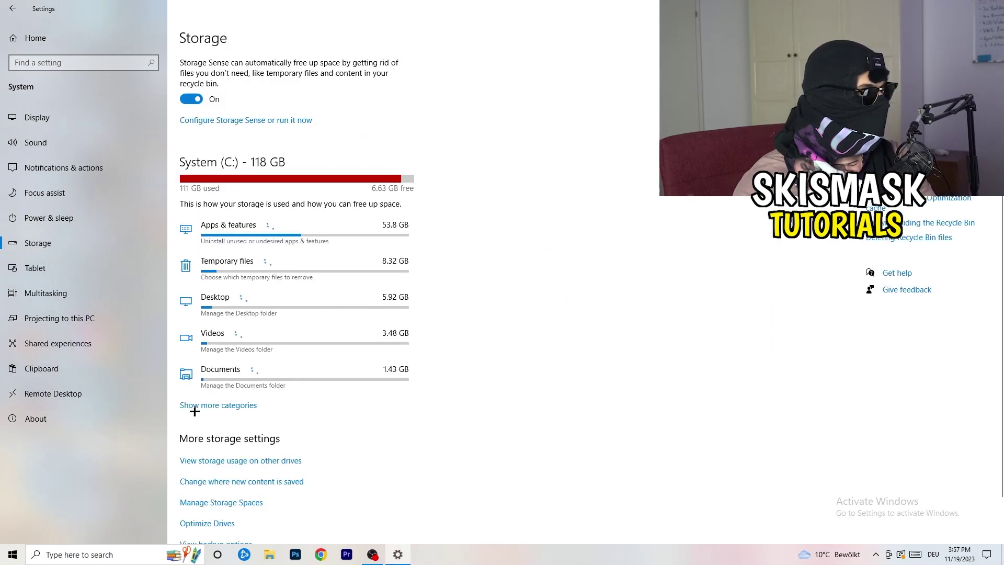
pyautogui.click(223, 121)
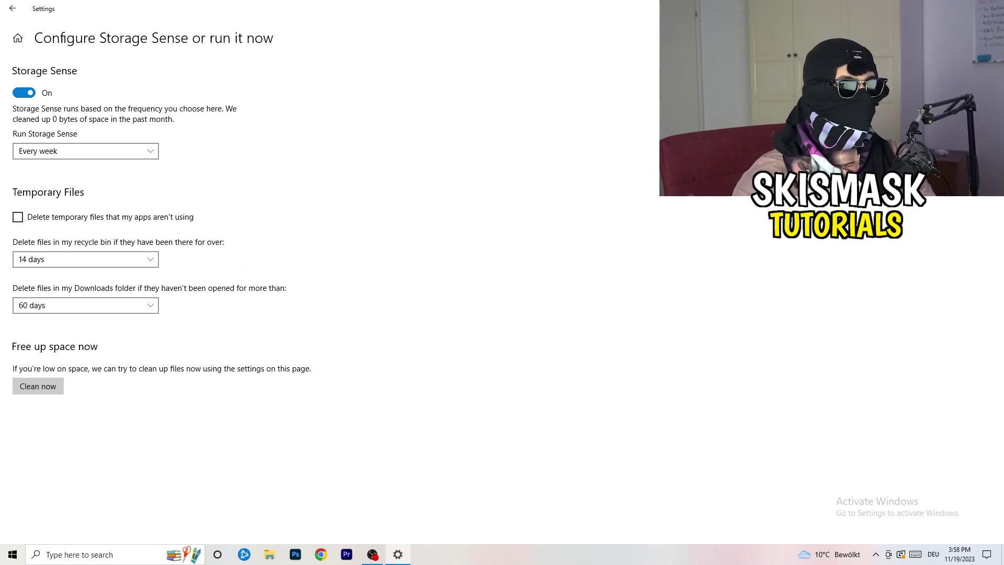
pyautogui.hotkey('alt', 'F4')
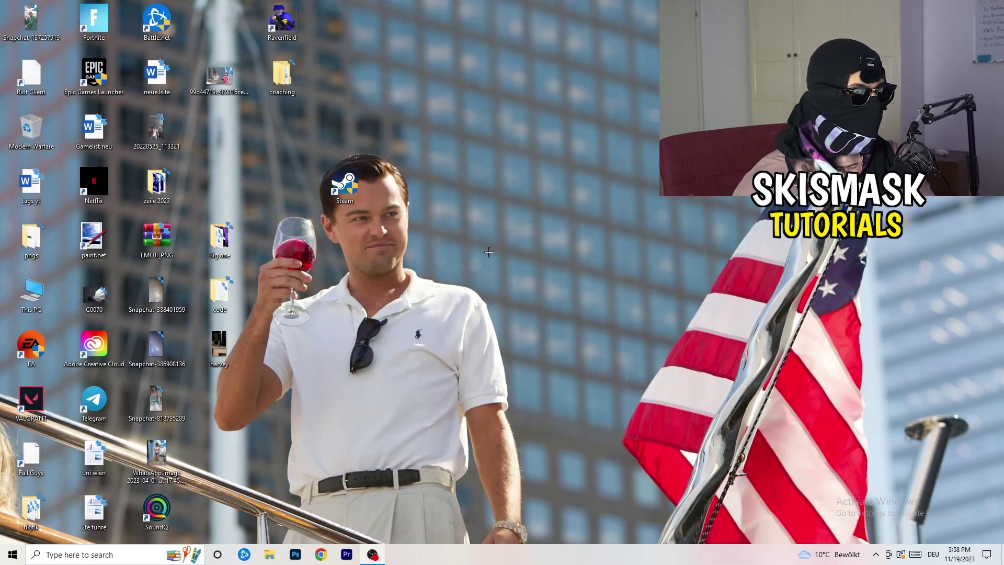